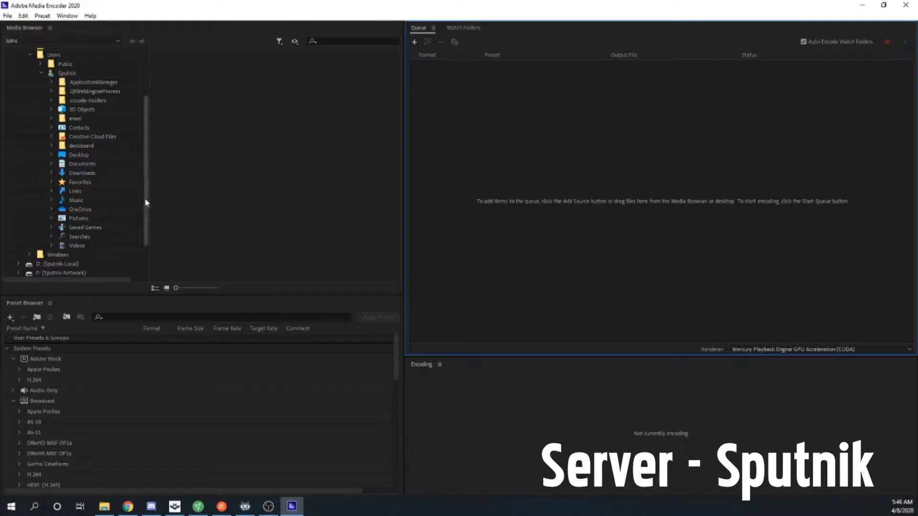
# In File Explorer, go into Sputnik-Network (F:) and open the Sputnik Video Upload folder
pyautogui.click(104, 506)
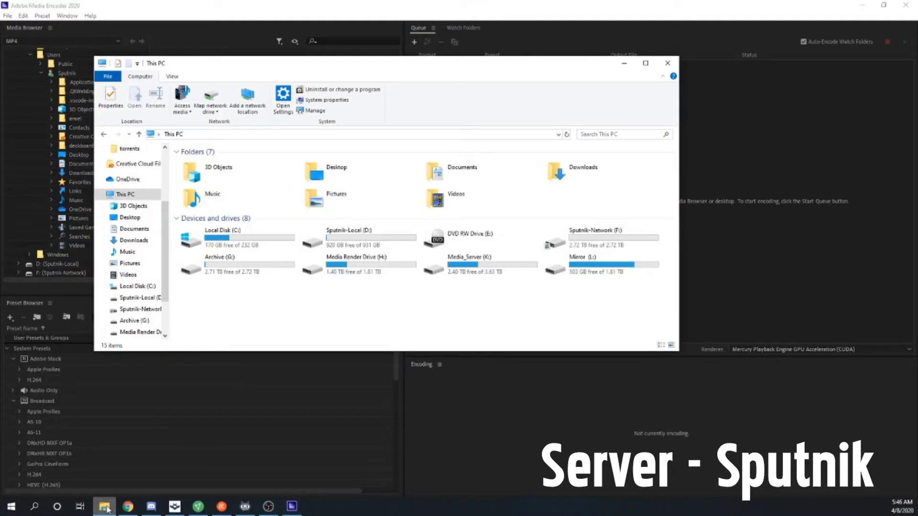
pyautogui.doubleClick(603, 242)
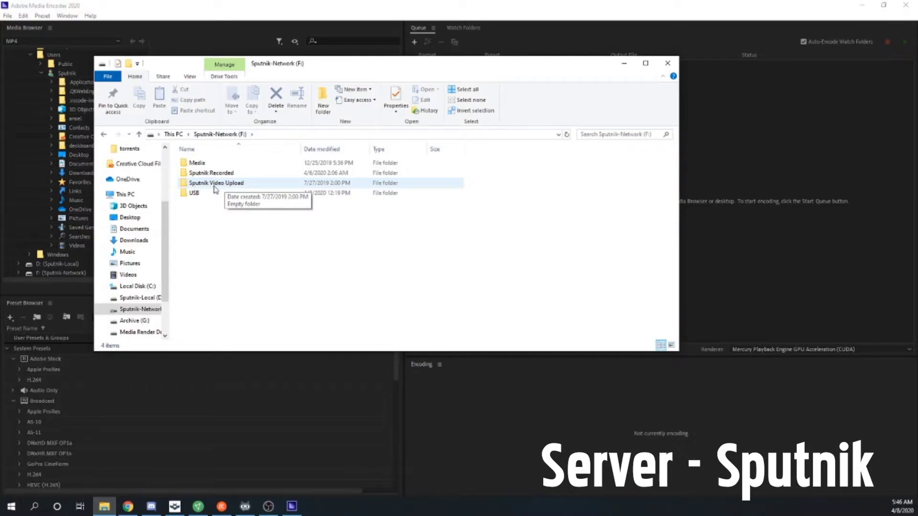
pyautogui.click(214, 188)
pyautogui.doubleClick(214, 185)
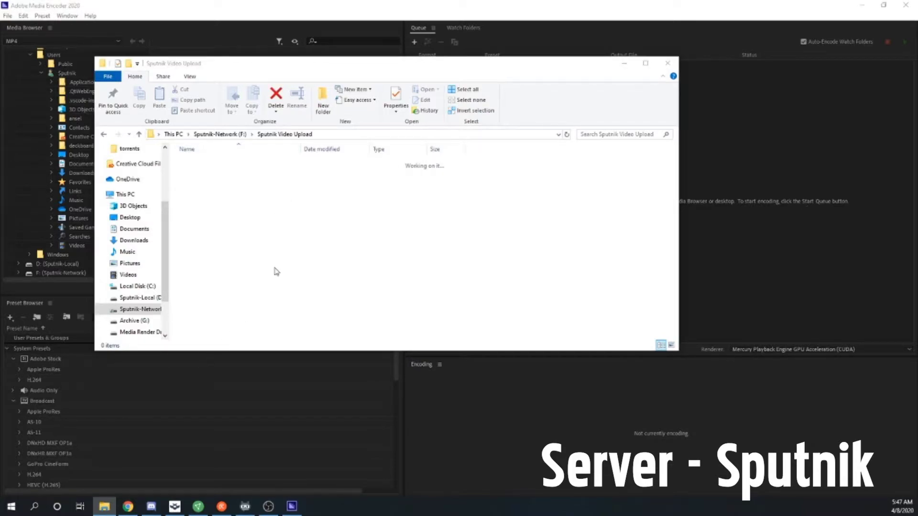
pyautogui.rightClick(276, 226)
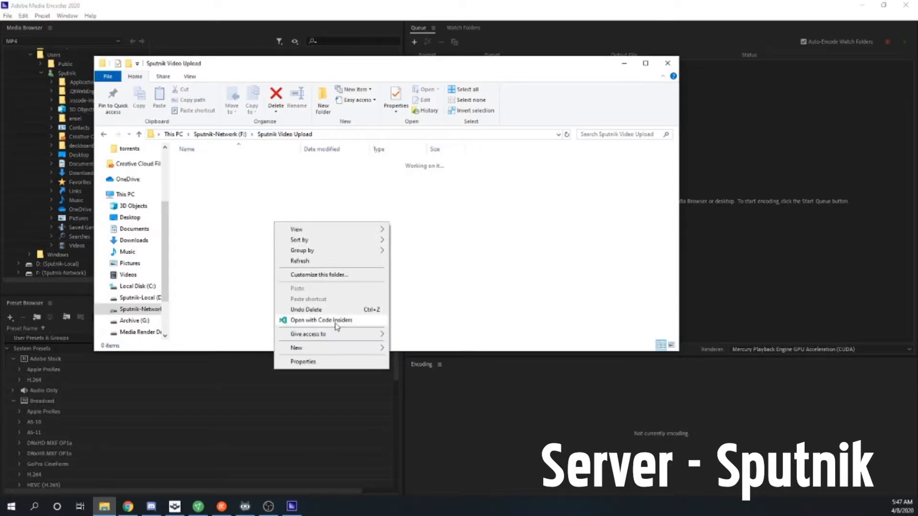
# Make two new subfolders, 1080p and 720p, in Sputnik Video Upload, then return to Media Encoder
pyautogui.moveTo(384, 351)
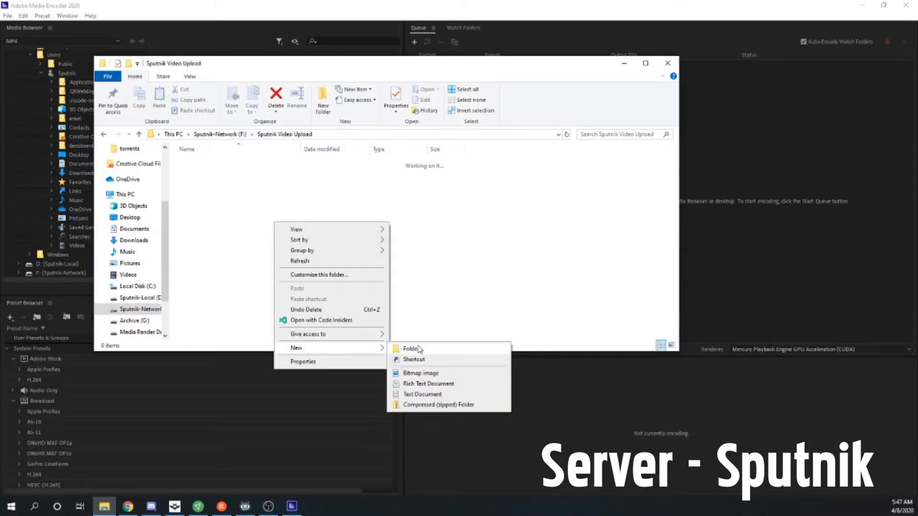
pyautogui.click(419, 349)
pyautogui.write('10')
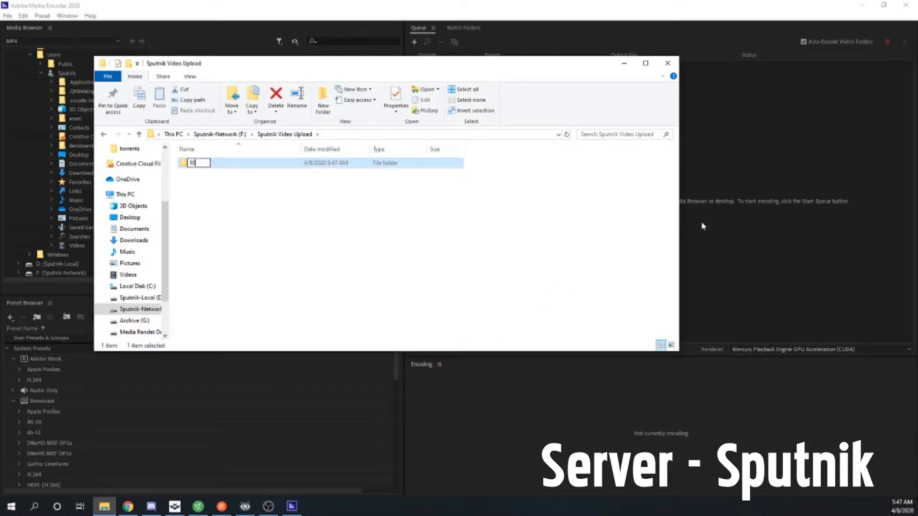
pyautogui.write('80')
pyautogui.press('Return')
pyautogui.hotkey('ctrl', 'shift', 'n')
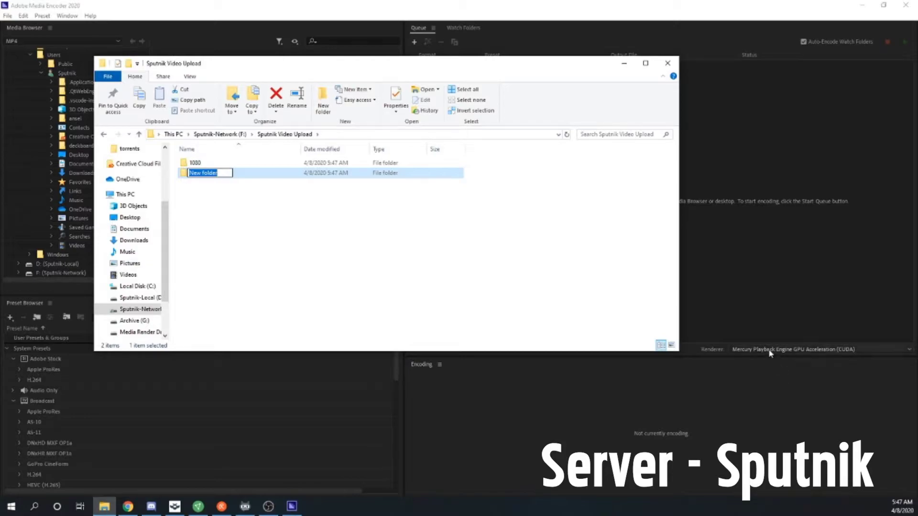
pyautogui.write('720')
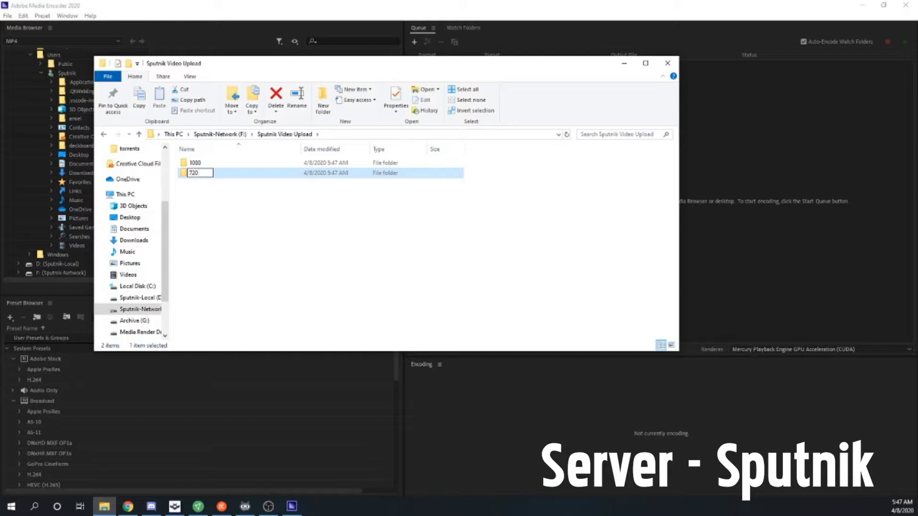
pyautogui.write('p')
pyautogui.press('Return')
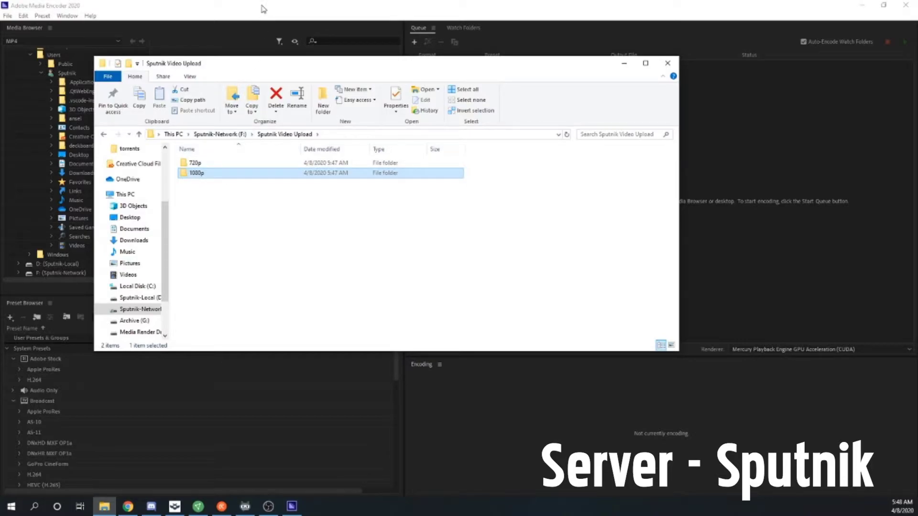
pyautogui.click(263, 8)
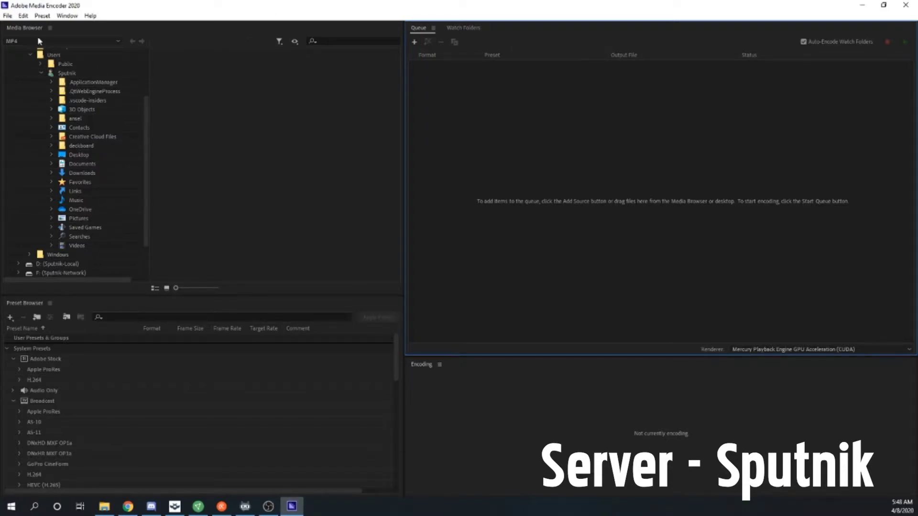
# Add F:\Sputnik Video Upload\1080p as a watch folder via File > Add Watch Folder
pyautogui.click(9, 18)
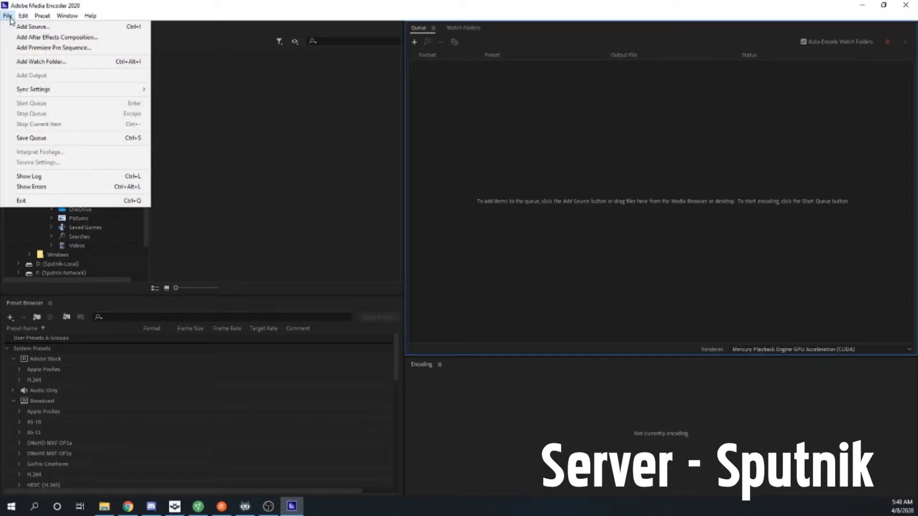
pyautogui.click(30, 63)
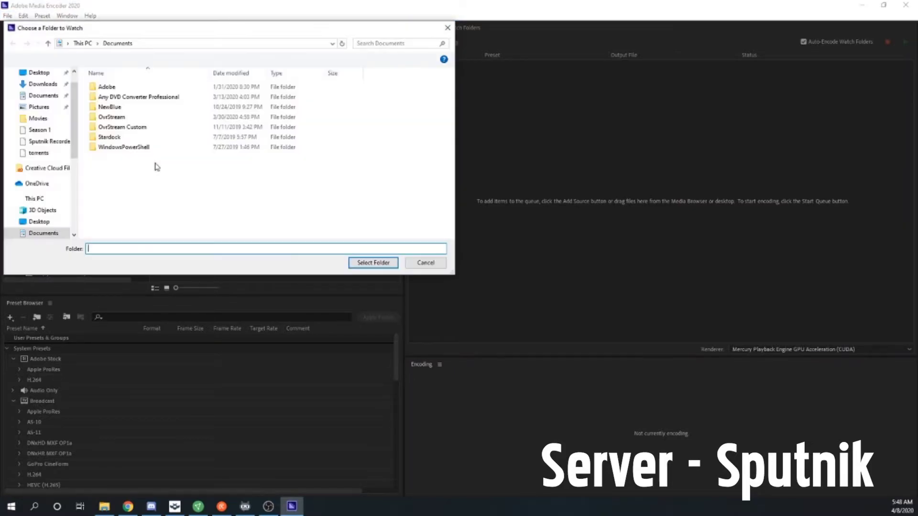
pyautogui.scroll(-3, 76, 154)
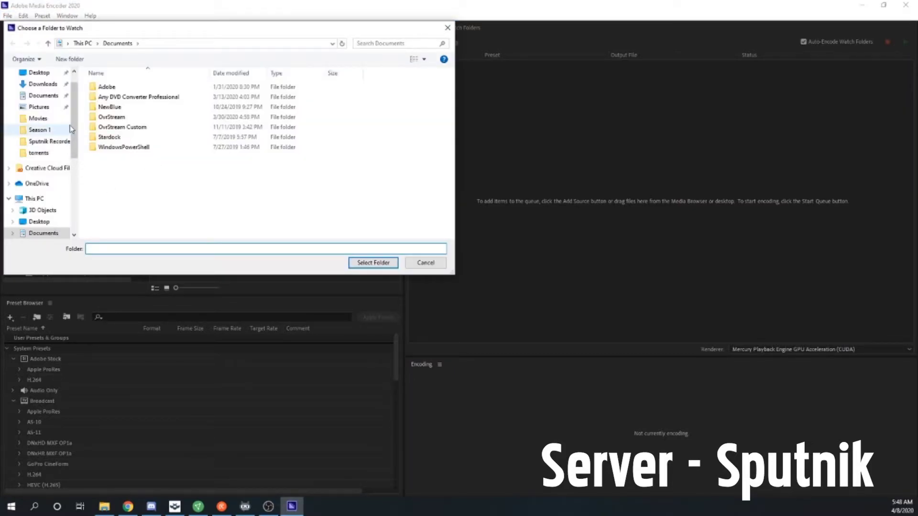
pyautogui.scroll(-3, 80, 154)
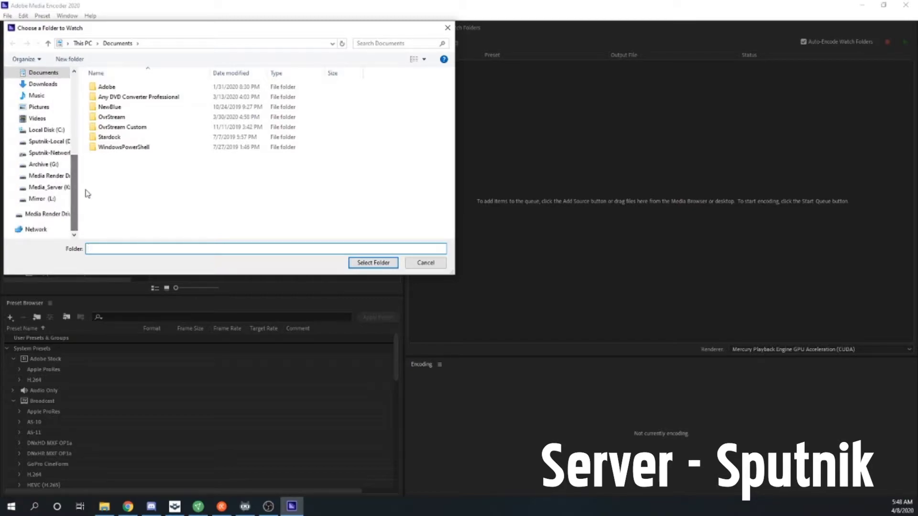
pyautogui.click(60, 155)
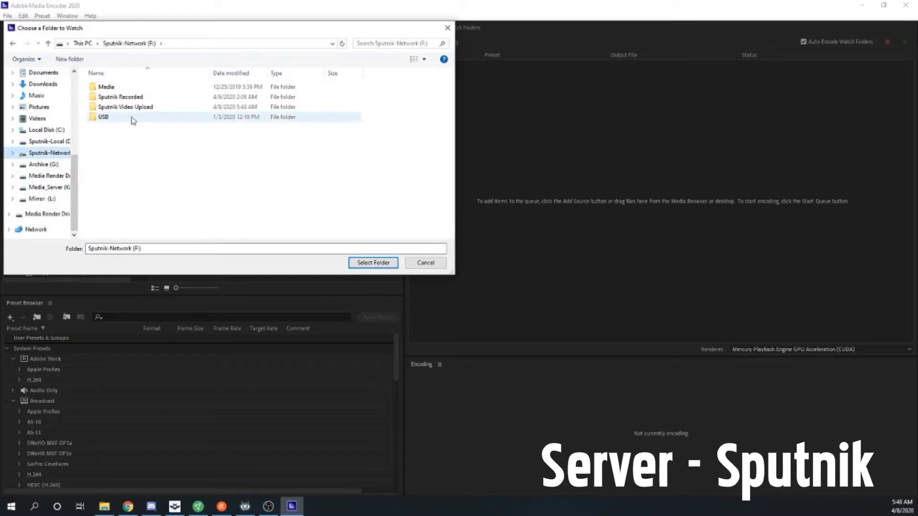
pyautogui.click(137, 109)
pyautogui.doubleClick(138, 109)
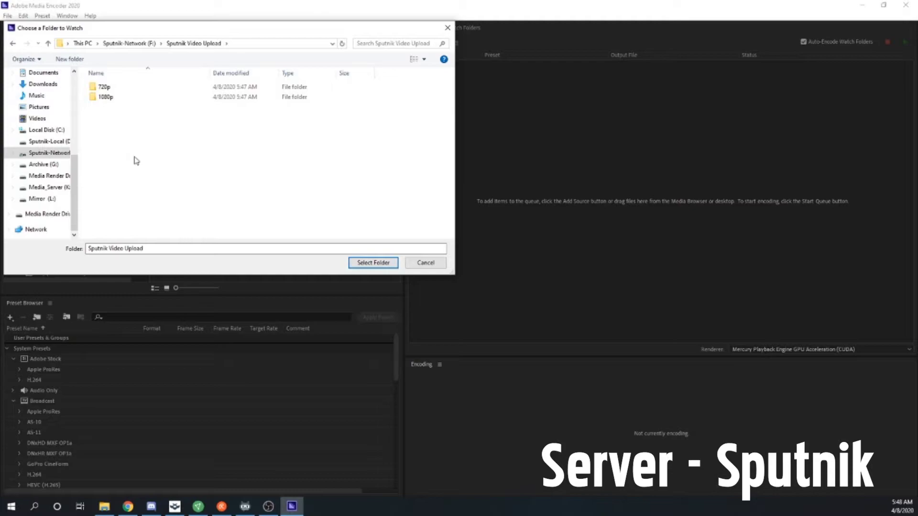
pyautogui.doubleClick(105, 97)
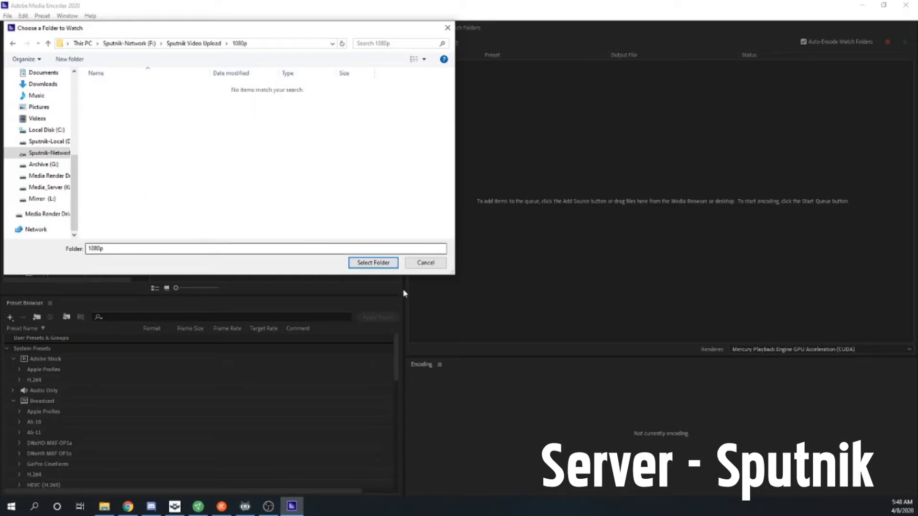
pyautogui.click(372, 263)
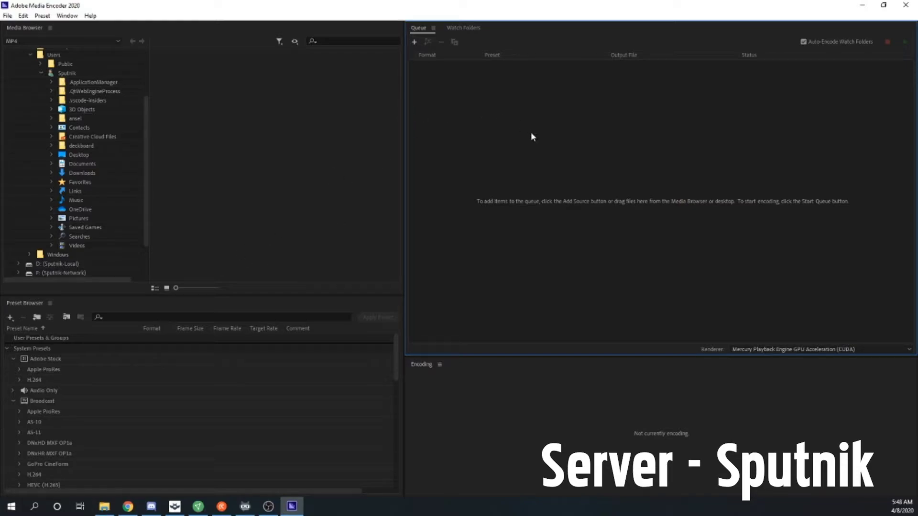
# In Watch Folders, keep the 1080p output folder and open its Match Source - High bitrate settings
pyautogui.click(460, 28)
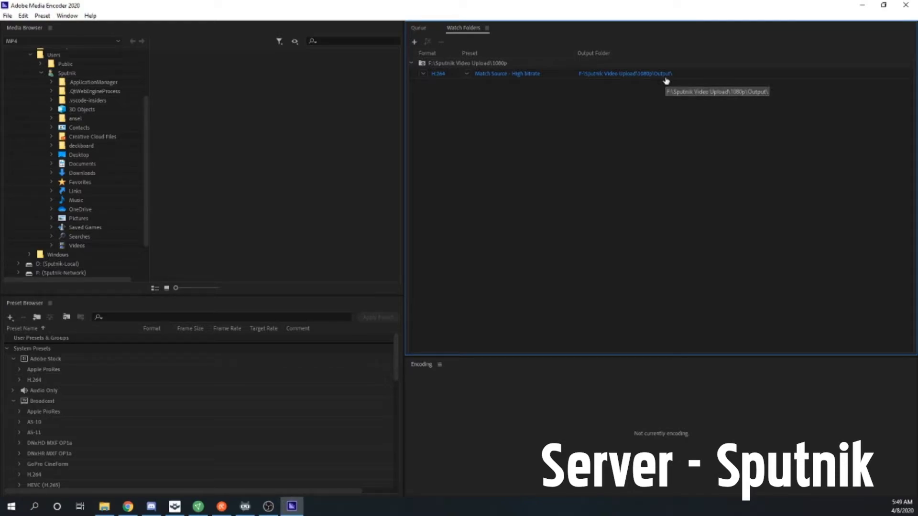
pyautogui.click(630, 75)
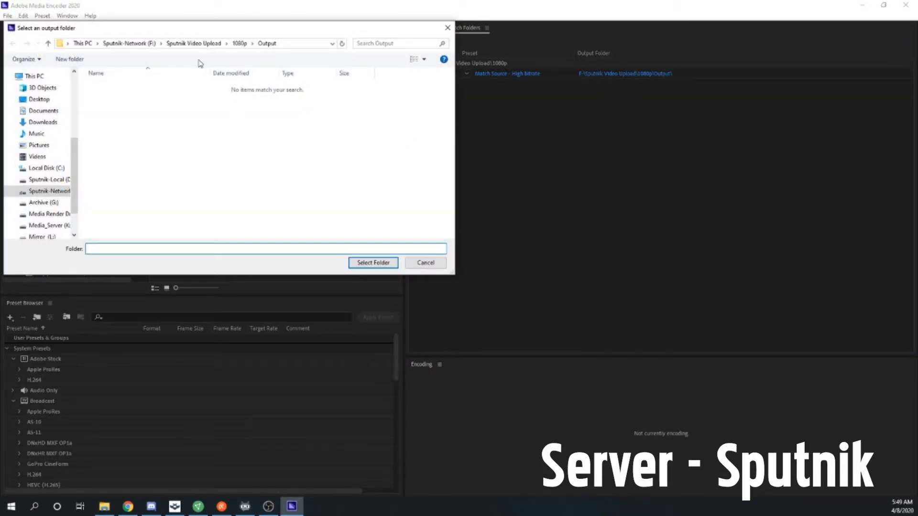
pyautogui.click(430, 264)
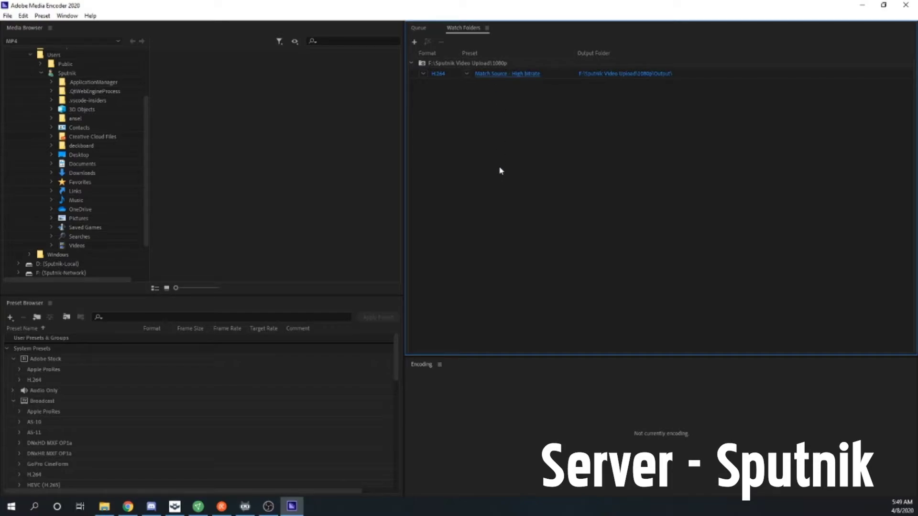
pyautogui.click(511, 74)
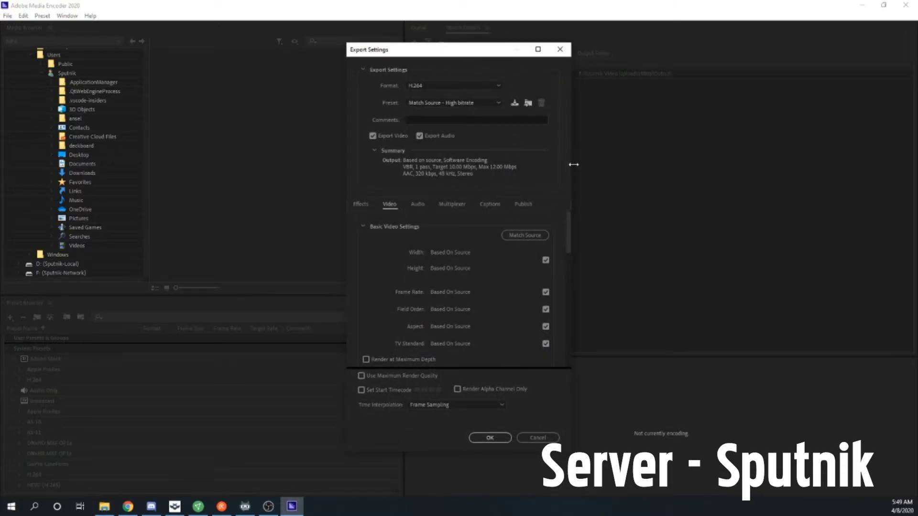
# Enable Render at Maximum Depth and Use Maximum Render Quality
pyautogui.moveTo(573, 164); pyautogui.dragTo(688, 145)
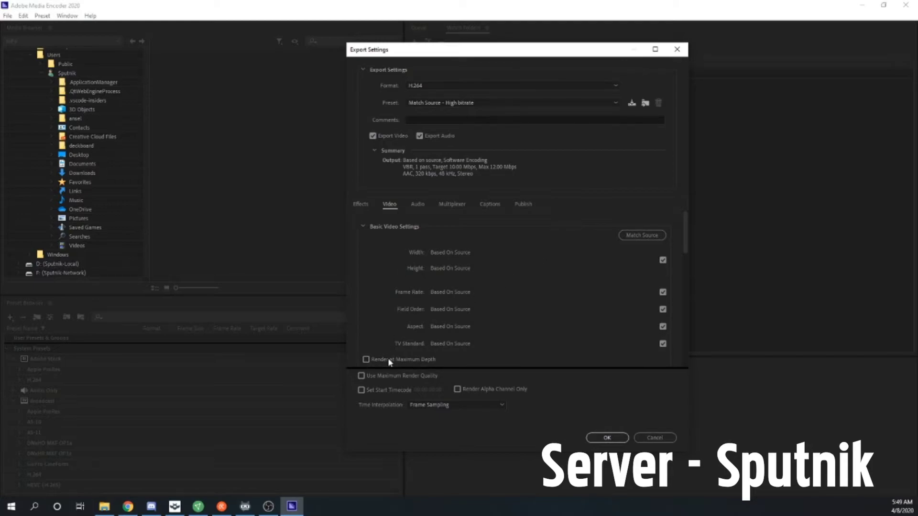
pyautogui.click(401, 359)
pyautogui.click(393, 374)
# Unlink frame size and frame rate from source, set 59.94 fps, keep aspect matching source
pyautogui.click(663, 260)
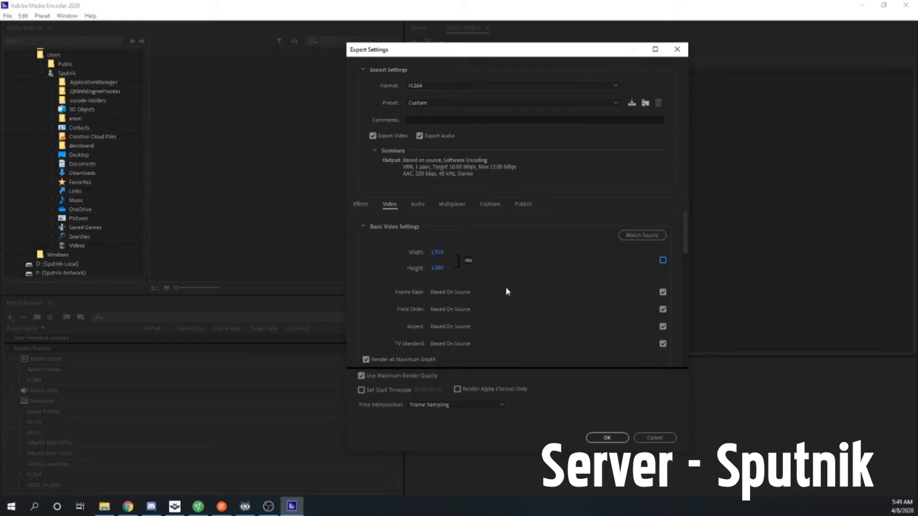
pyautogui.click(663, 292)
pyautogui.click(653, 292)
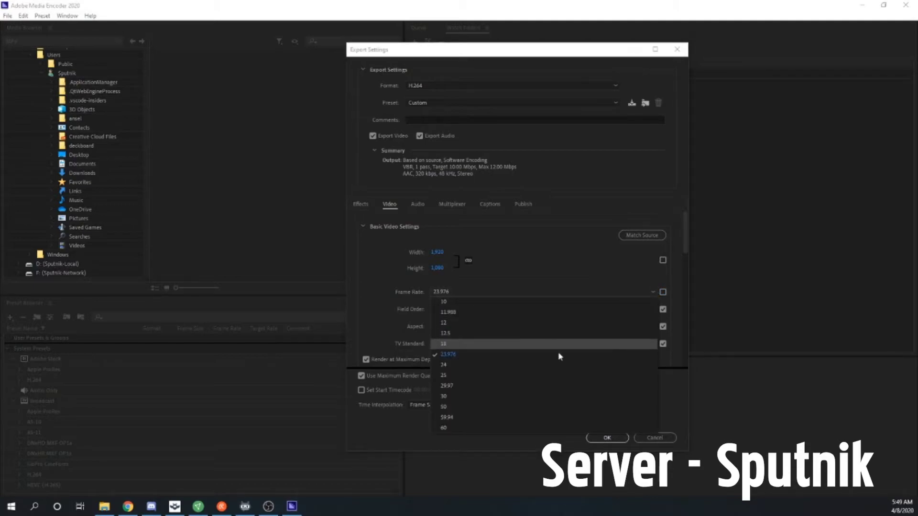
pyautogui.click(493, 419)
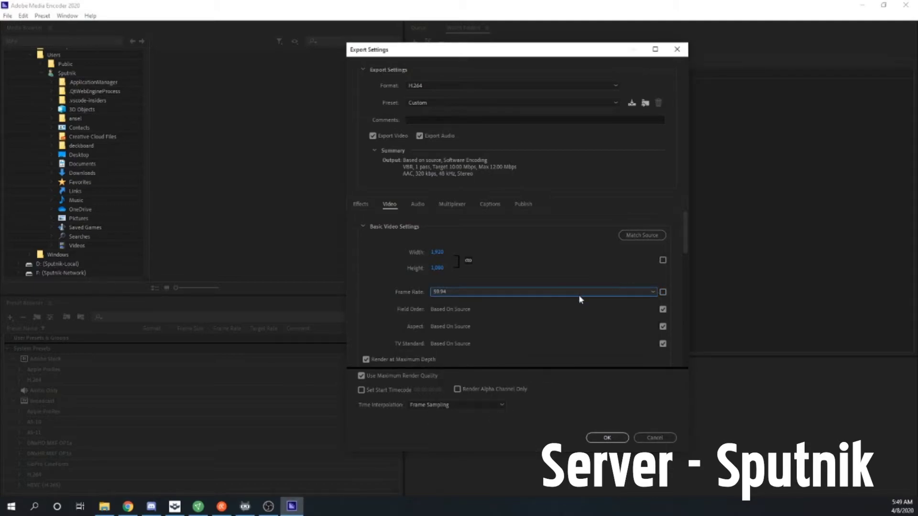
pyautogui.scroll(-2, 666, 281)
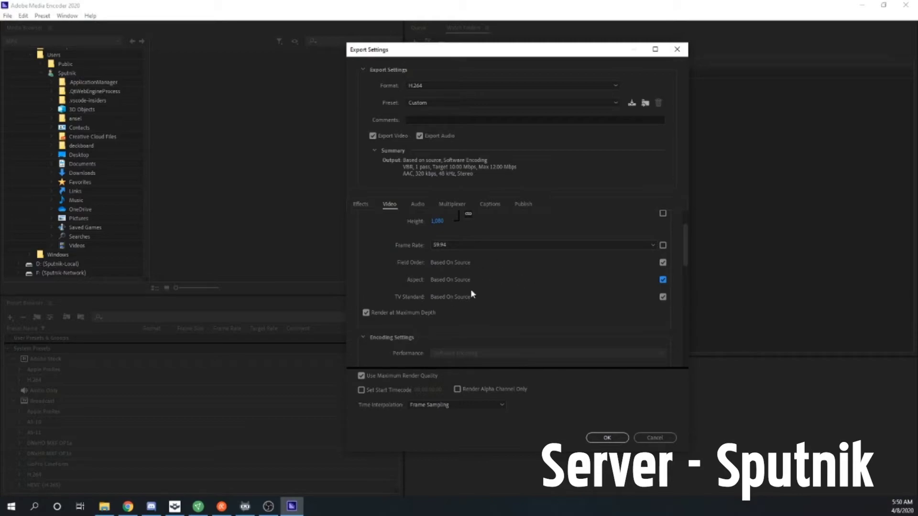
pyautogui.click(662, 280)
pyautogui.click(615, 281)
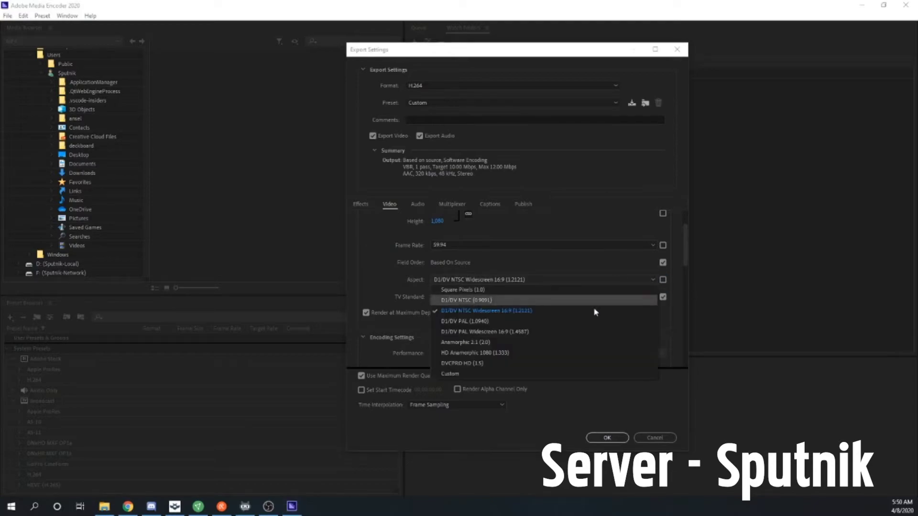
pyautogui.click(667, 286)
pyautogui.click(663, 280)
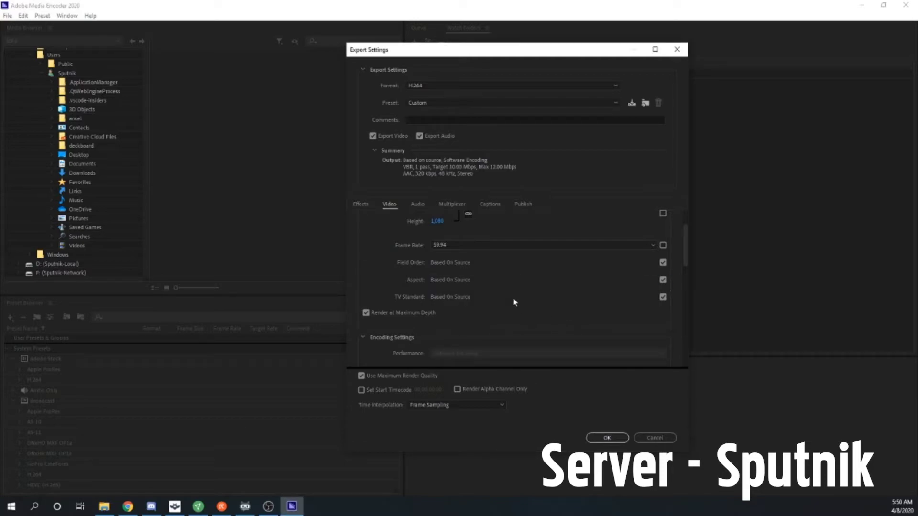
pyautogui.scroll(-4, 512, 301)
# Switch bitrate encoding to VBR, 2 pass with a 17 Mbps maximum bitrate
pyautogui.scroll(-6, 513, 297)
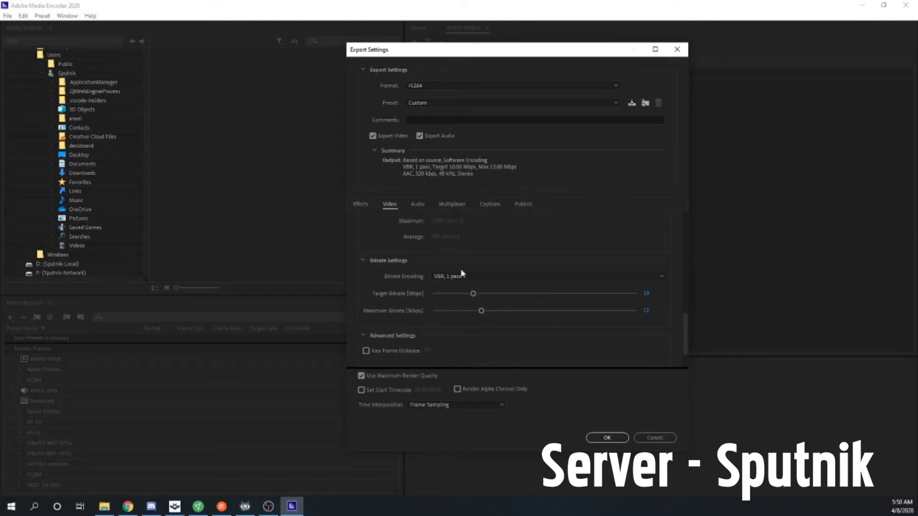
pyautogui.click(451, 279)
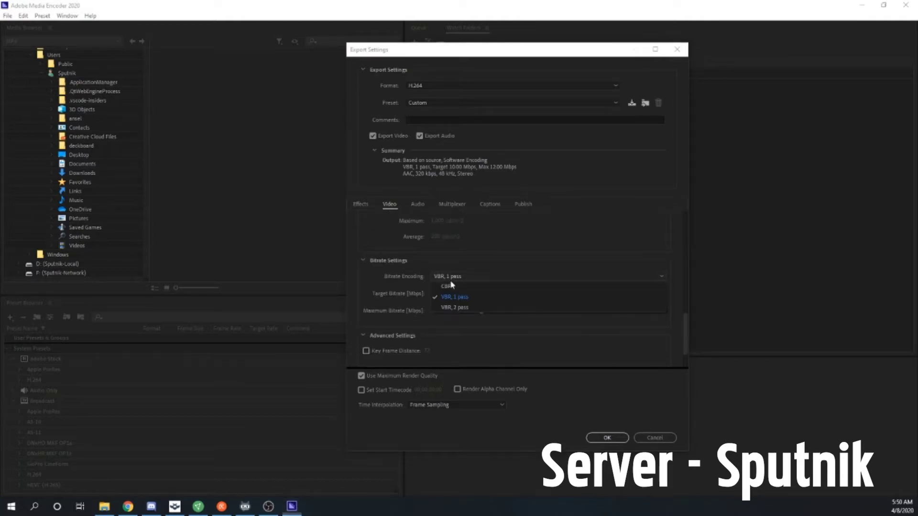
pyautogui.click(466, 305)
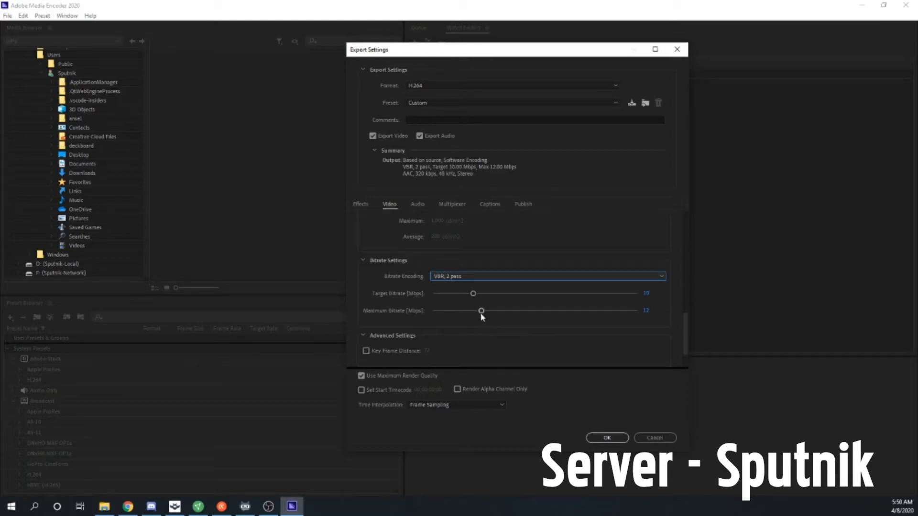
pyautogui.click(480, 311)
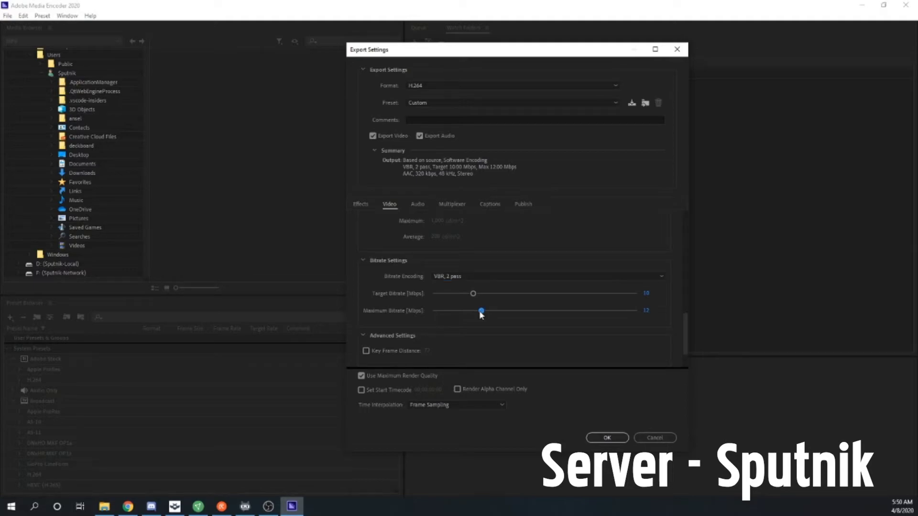
pyautogui.moveTo(479, 311); pyautogui.dragTo(501, 311)
pyautogui.moveTo(502, 311); pyautogui.dragTo(500, 311)
pyautogui.click(646, 309)
pyautogui.write('1')
pyautogui.press('Return')
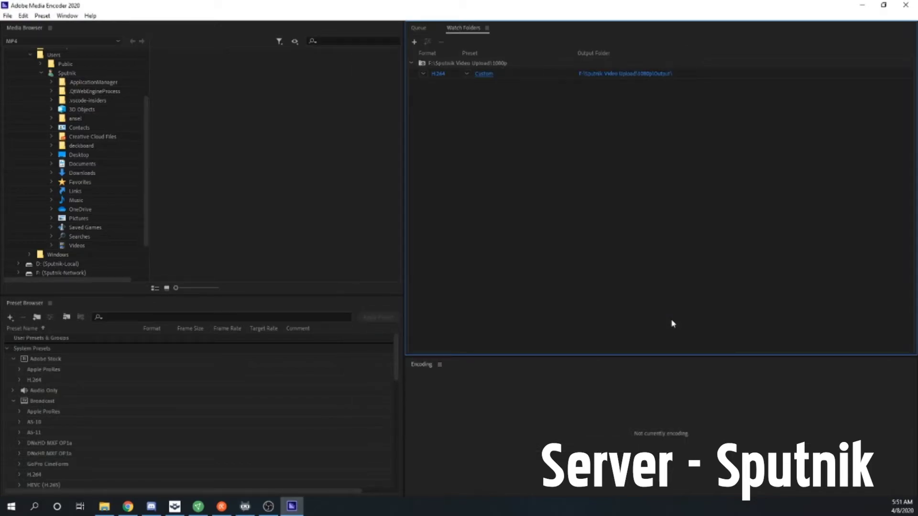
# Reopen the Custom preset's Export Settings and resize the window
pyautogui.click(489, 75)
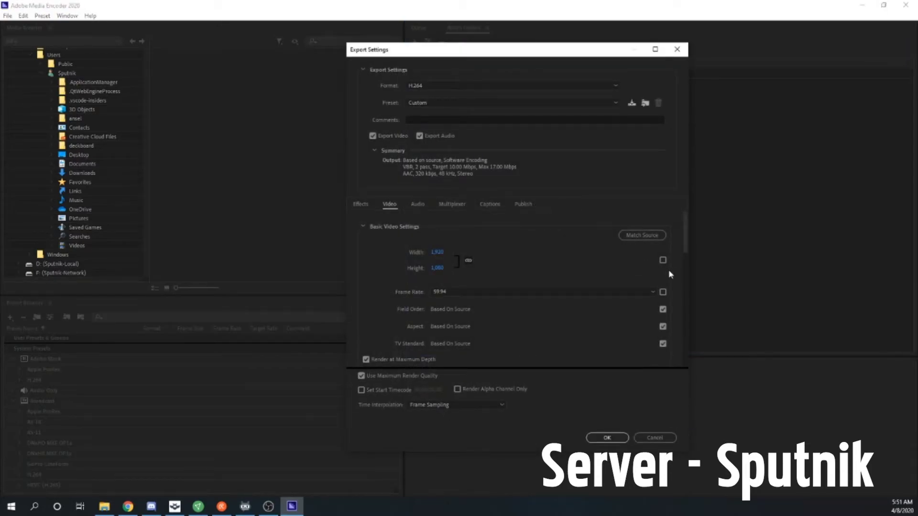
pyautogui.moveTo(688, 237); pyautogui.dragTo(687, 353)
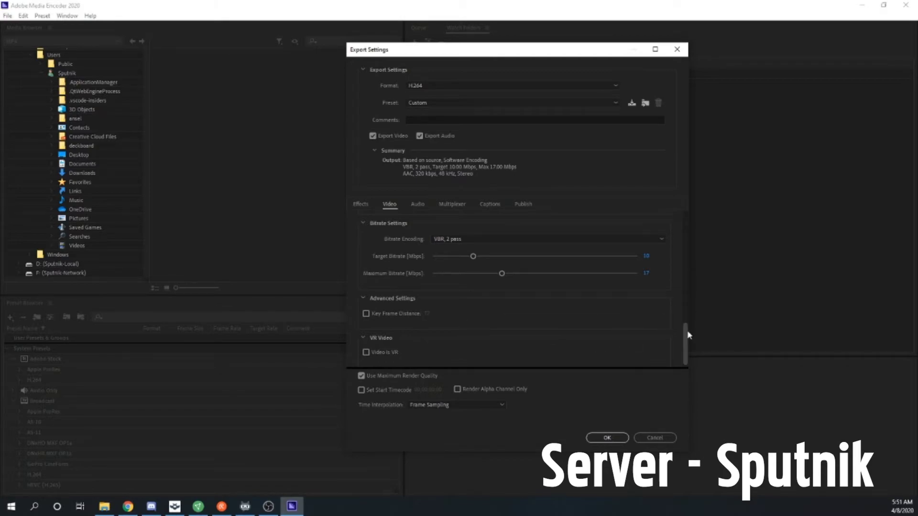
pyautogui.moveTo(689, 332); pyautogui.dragTo(688, 350)
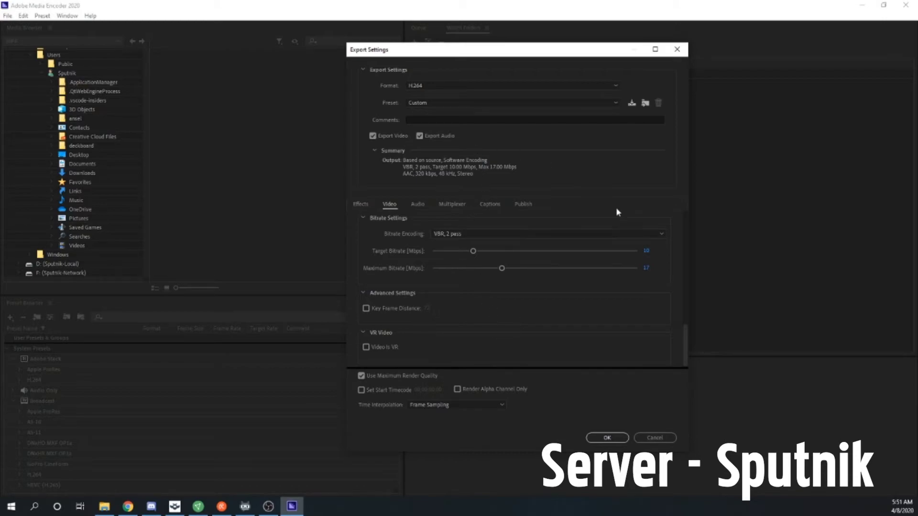
pyautogui.moveTo(688, 345); pyautogui.dragTo(681, 210)
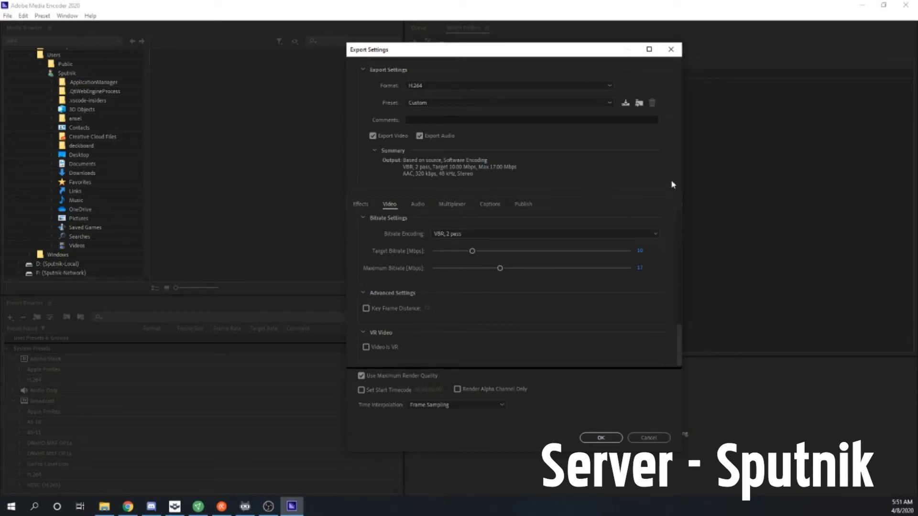
# Save the settings as preset '1080p AME Upload' with effects and publish settings included
pyautogui.click(625, 103)
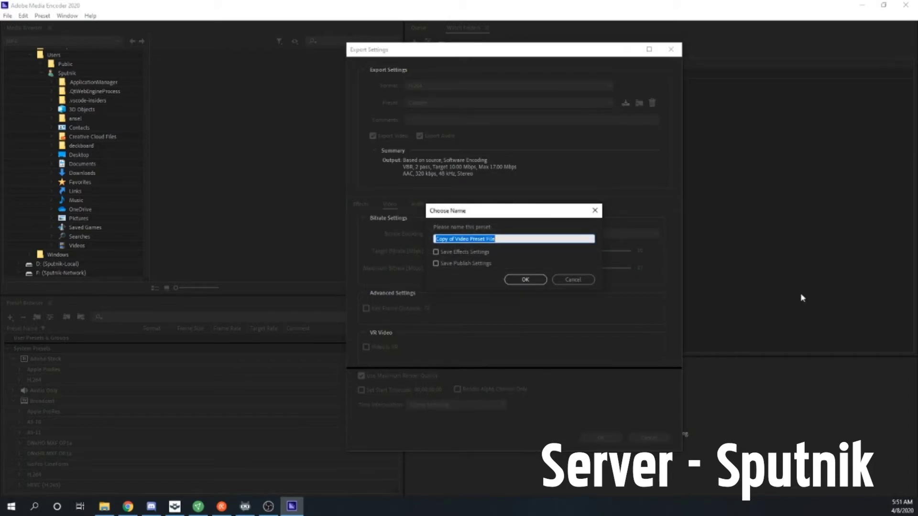
pyautogui.write('1080p')
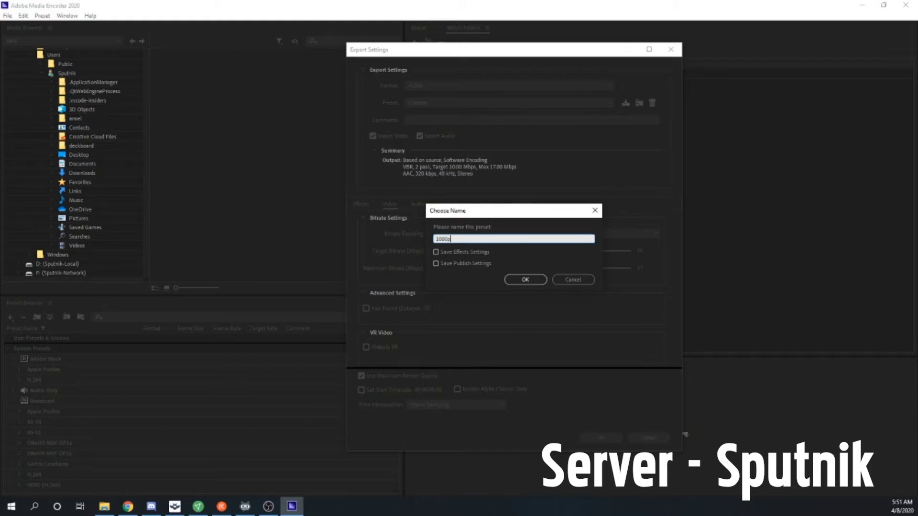
pyautogui.write(' AME Uploads')
pyautogui.click(466, 264)
pyautogui.click(467, 253)
pyautogui.click(535, 280)
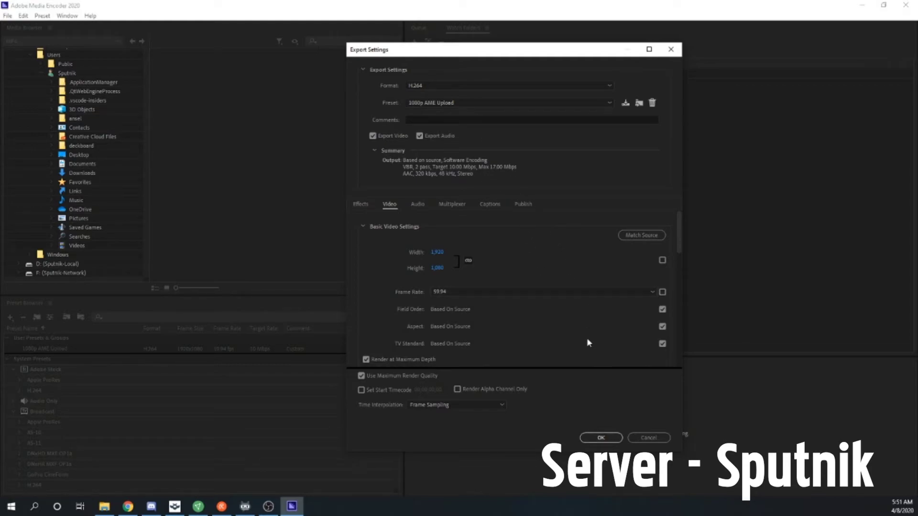
pyautogui.click(423, 206)
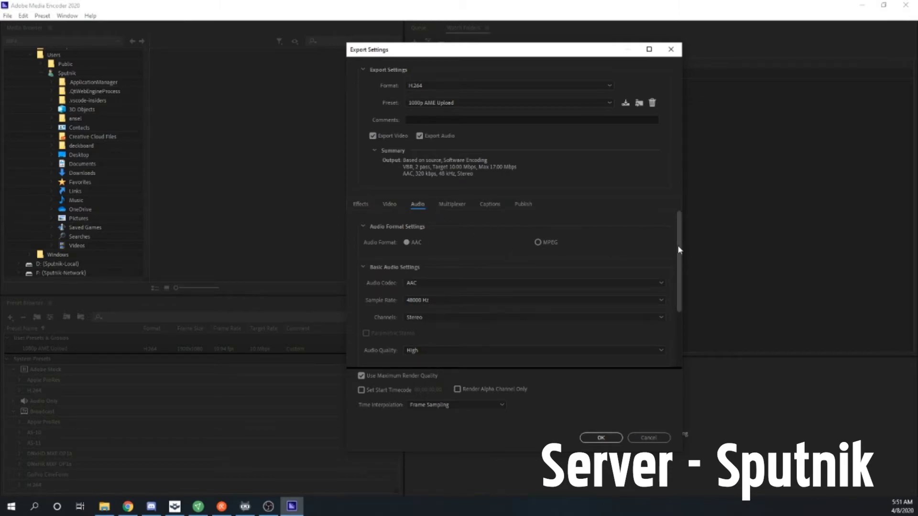
# Review the Multiplexer, Captions, Publish and Effects tabs, ending on Video at 1920×1080, 59.94 fps
pyautogui.moveTo(678, 245); pyautogui.dragTo(668, 310)
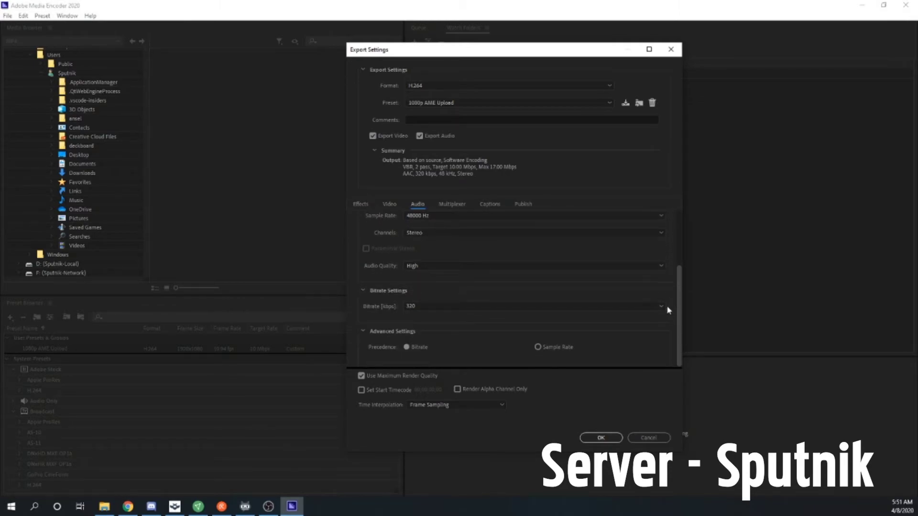
pyautogui.click(458, 205)
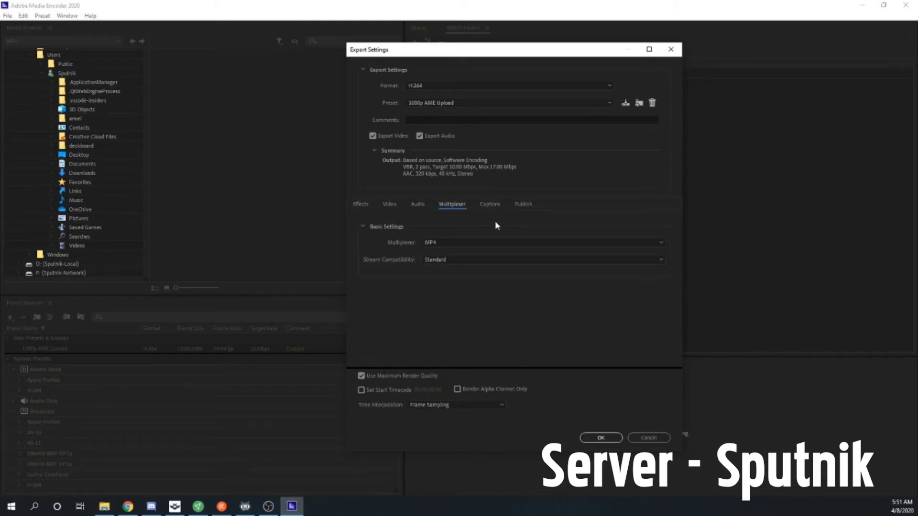
pyautogui.click(497, 205)
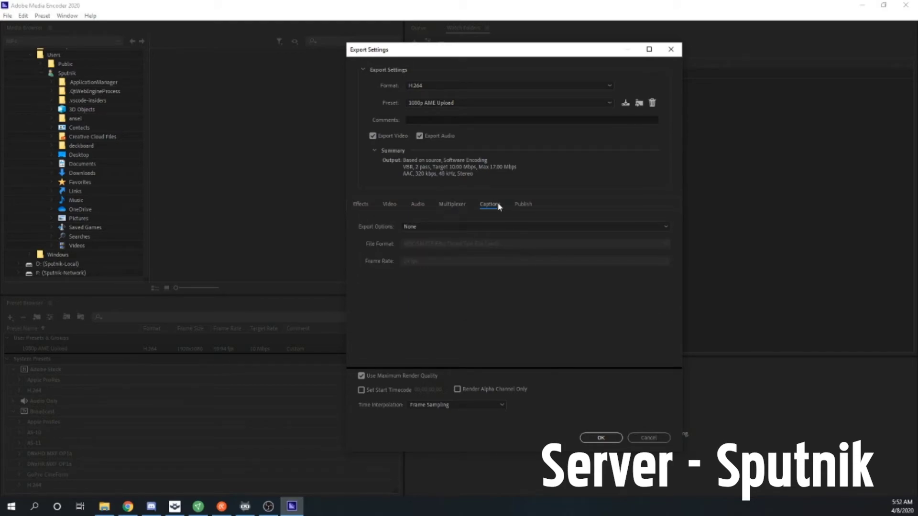
pyautogui.click(522, 206)
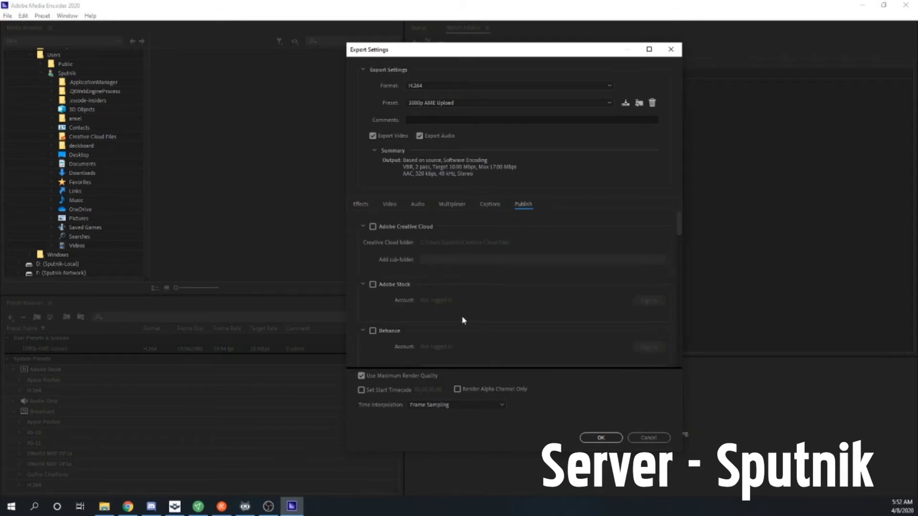
pyautogui.scroll(-2, 462, 318)
pyautogui.scroll(-5, 464, 315)
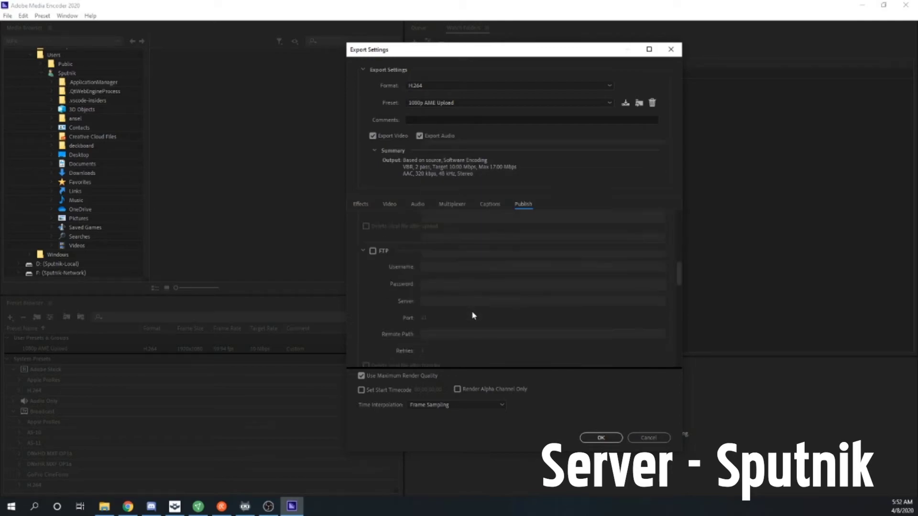
pyautogui.scroll(-3, 477, 315)
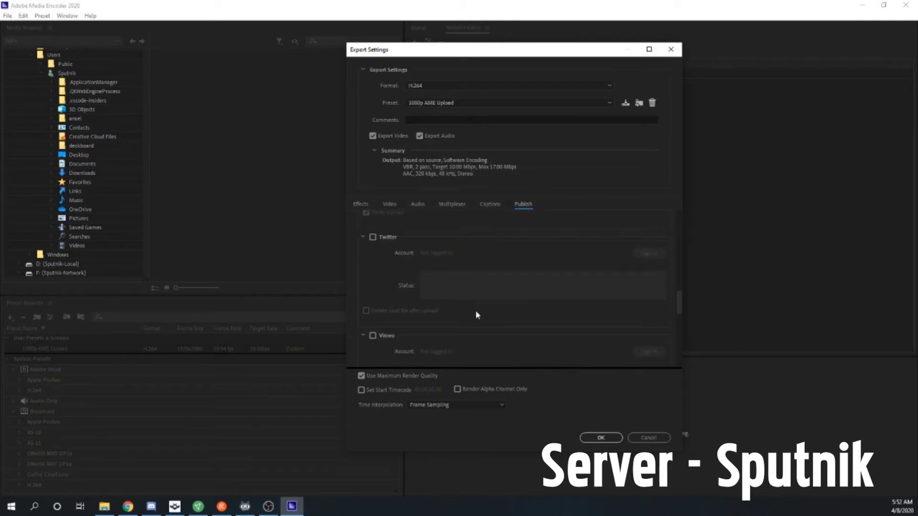
pyautogui.scroll(-4, 416, 278)
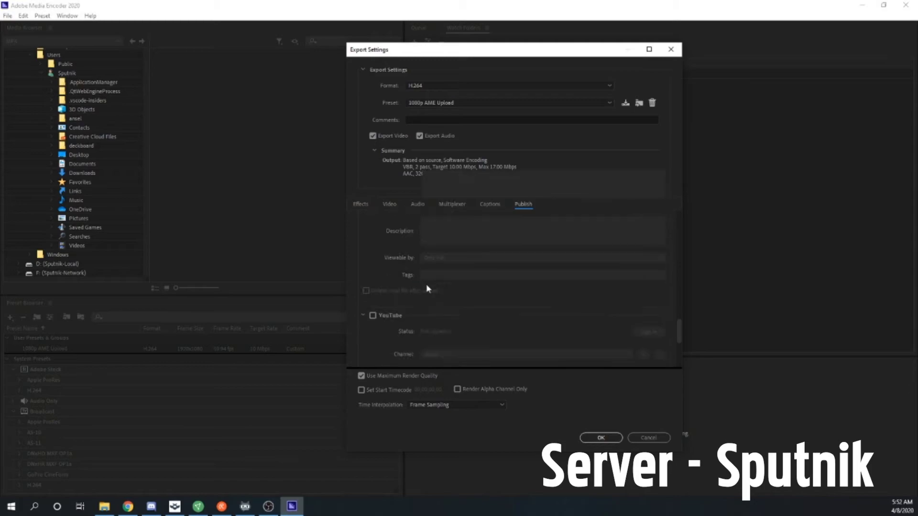
pyautogui.scroll(5, 426, 284)
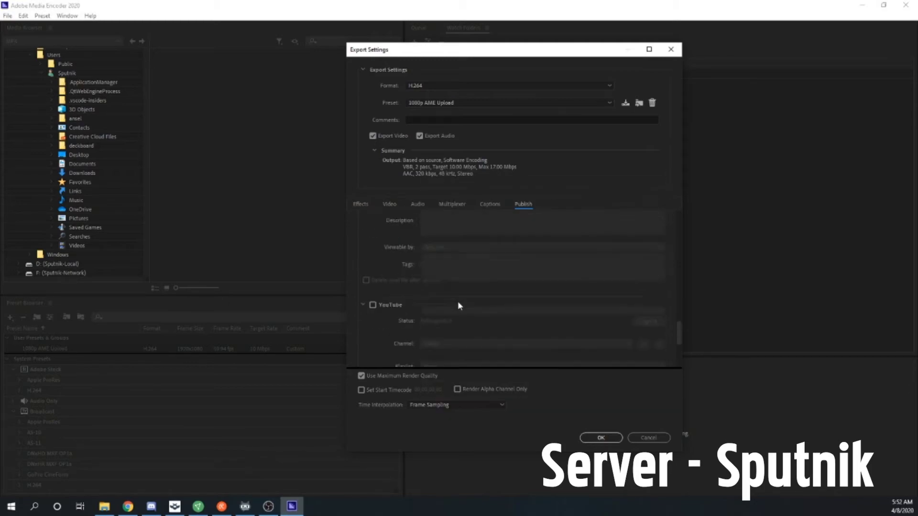
pyautogui.scroll(-4, 460, 313)
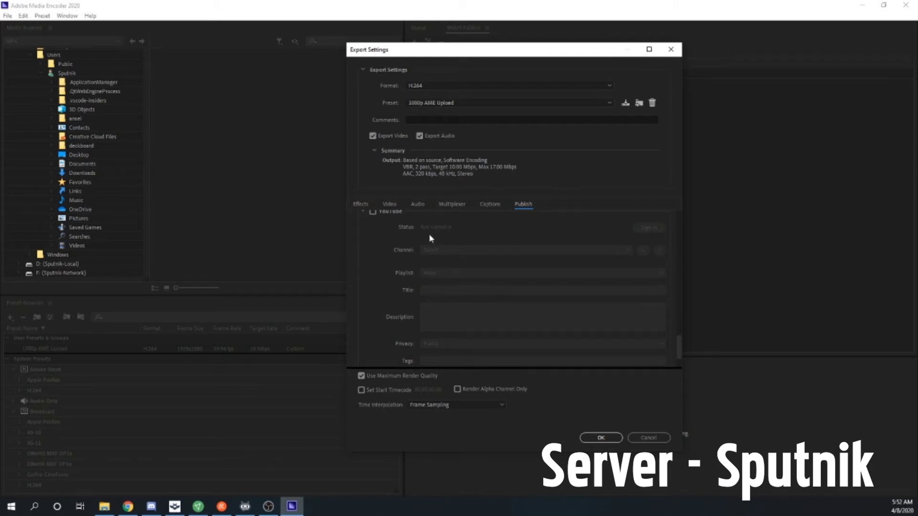
pyautogui.scroll(2, 495, 256)
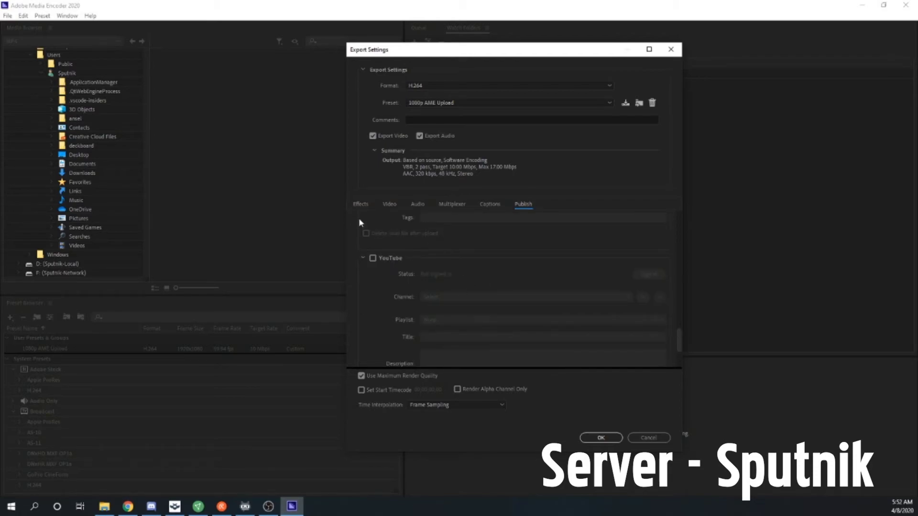
pyautogui.click(359, 204)
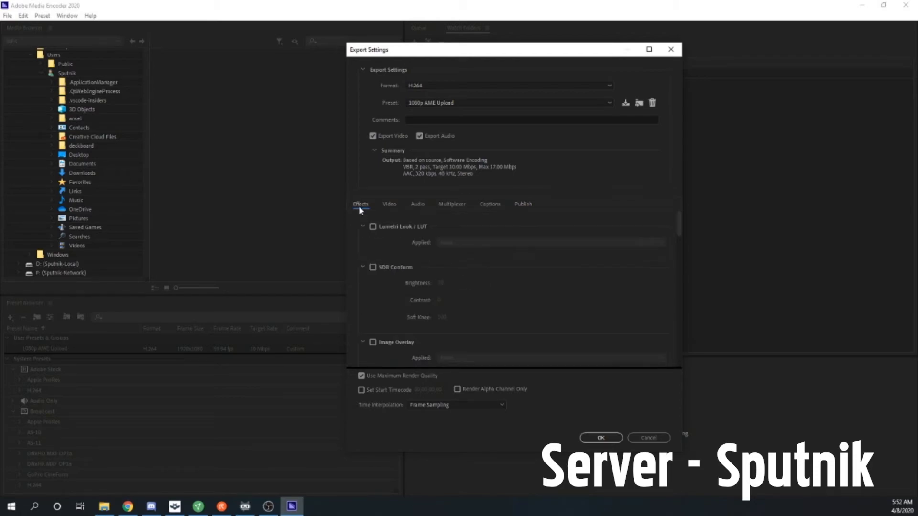
pyautogui.click(389, 205)
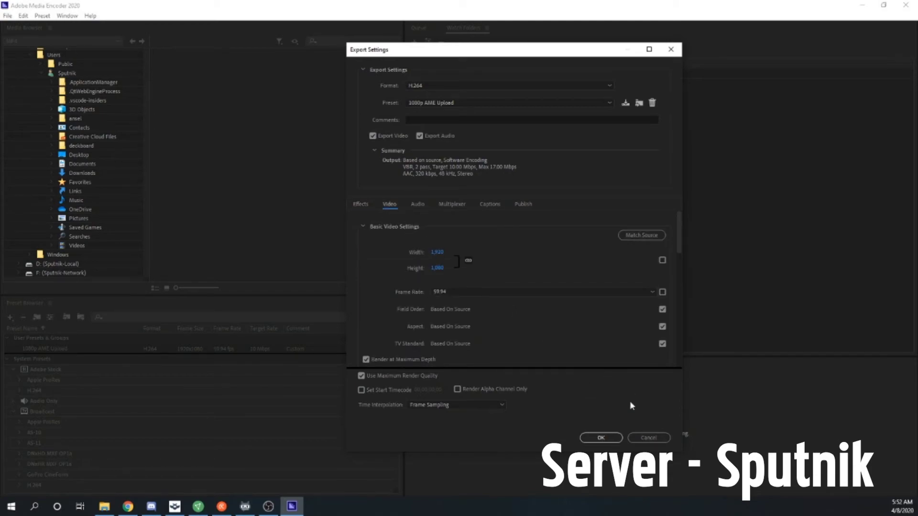
# Accept the export settings and open the 1080p folder in File Explorer
pyautogui.click(600, 437)
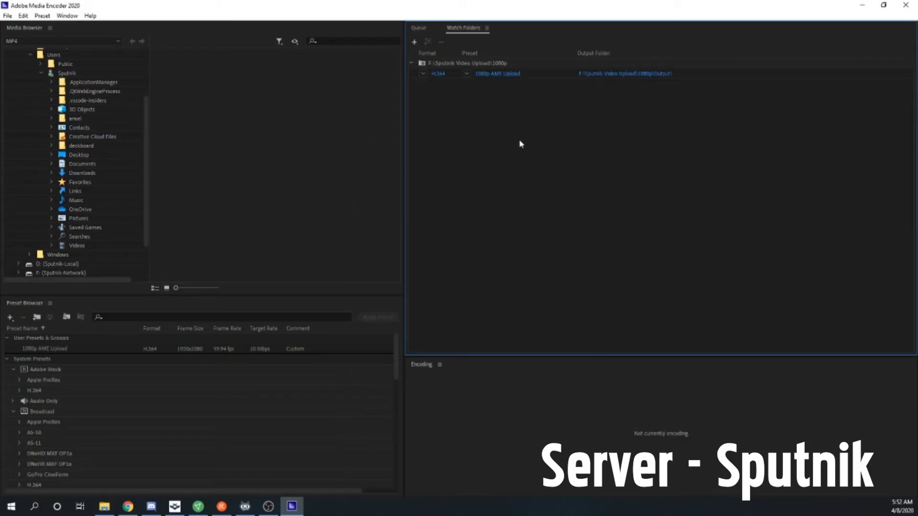
pyautogui.click(105, 507)
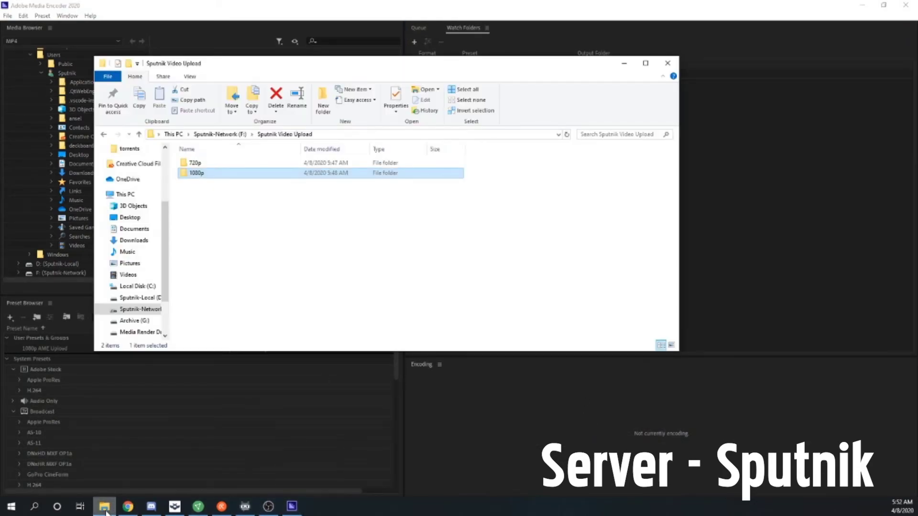
pyautogui.doubleClick(223, 177)
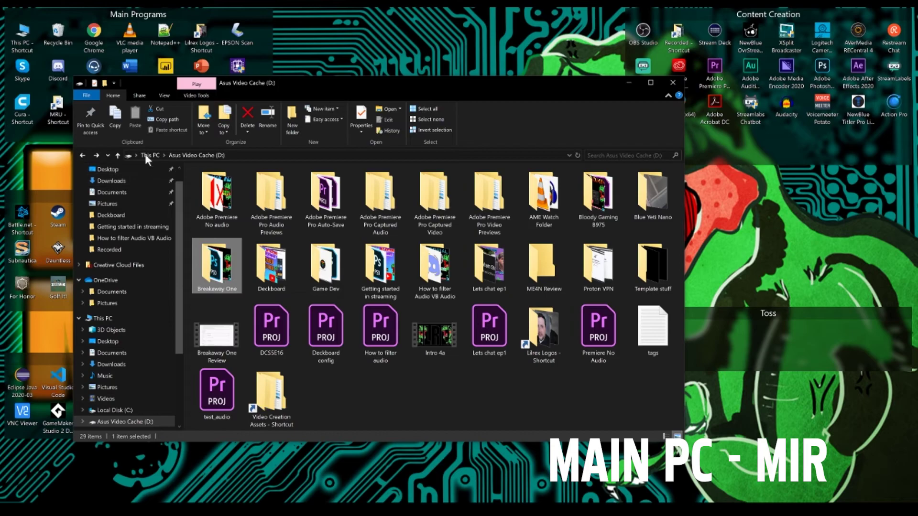
# Paste Breakaway One into Network > SPUTNIK > f > Sputnik Video Upload > 1080p and view Media Encoder's queue
pyautogui.click(27, 35)
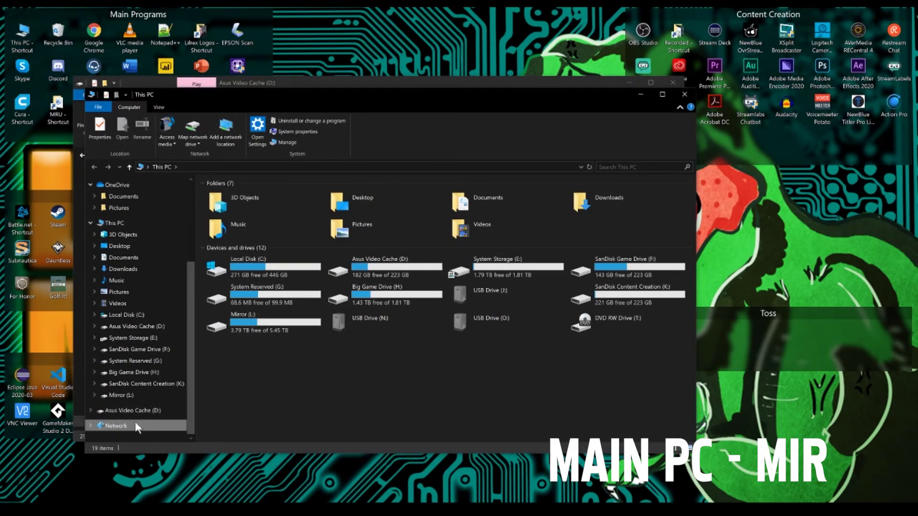
pyautogui.click(135, 424)
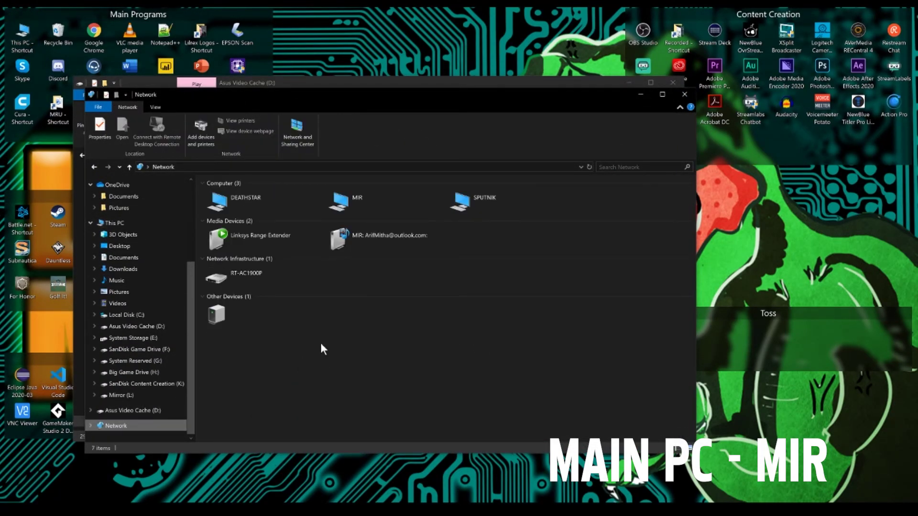
pyautogui.doubleClick(505, 209)
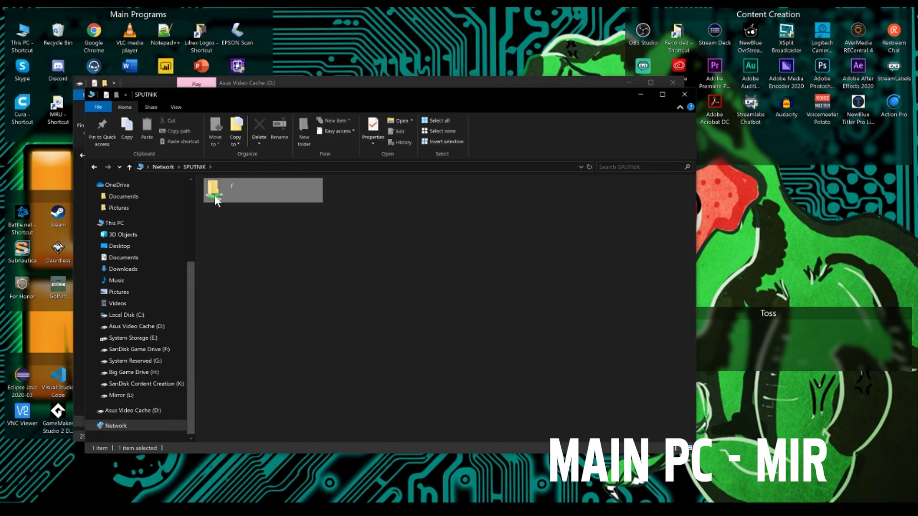
pyautogui.doubleClick(235, 192)
pyautogui.doubleClick(245, 227)
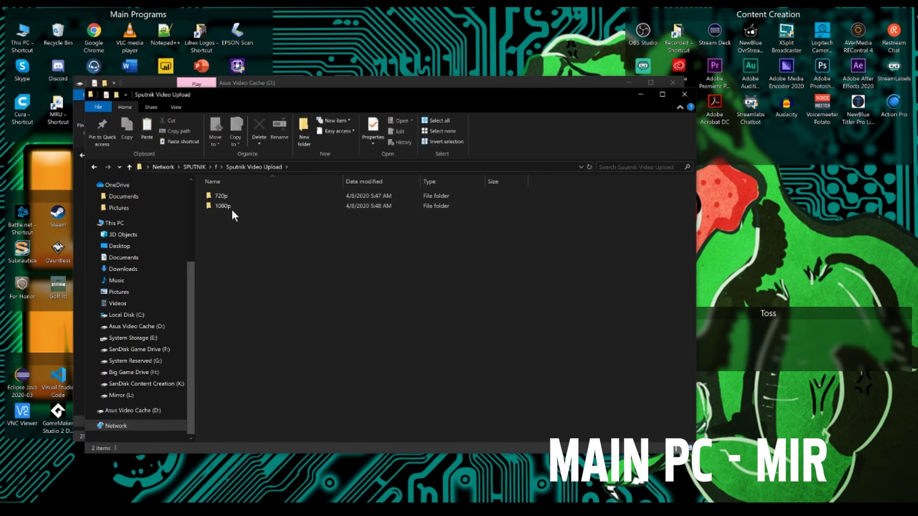
pyautogui.doubleClick(232, 209)
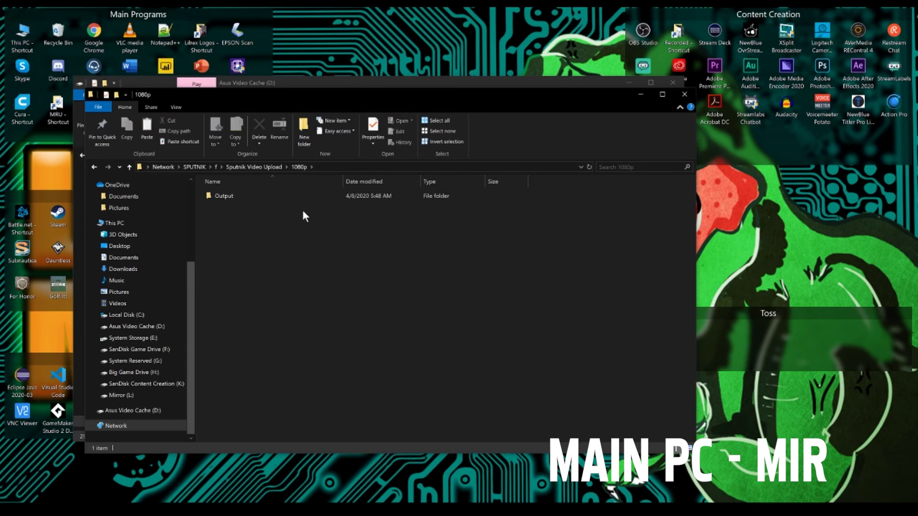
pyautogui.hotkey('ctrl', 'v')
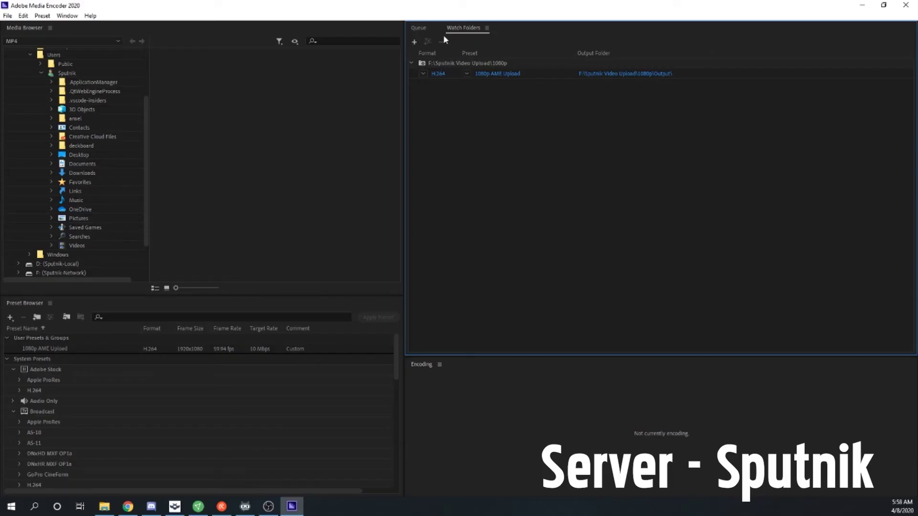
pyautogui.click(419, 29)
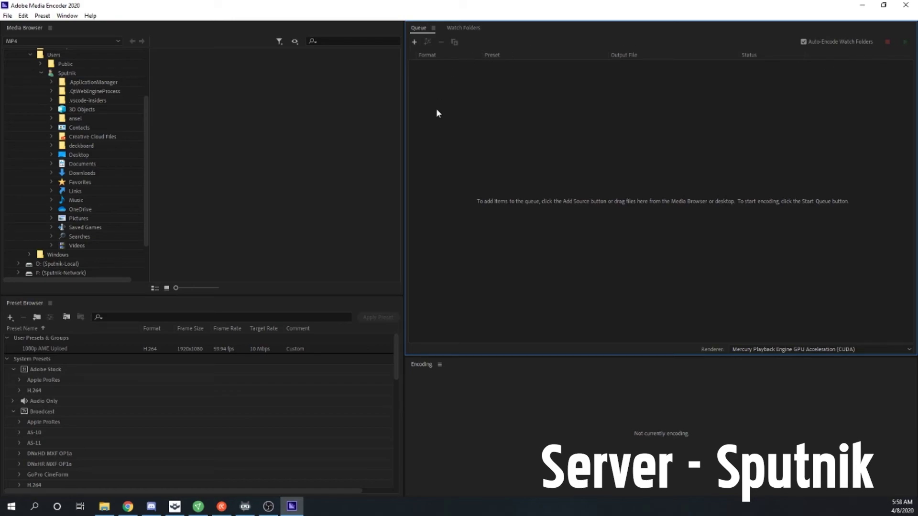
# Let the watch-folder job start encoding with 1080p AME Upload, then request a queue stop
pyautogui.click(414, 42)
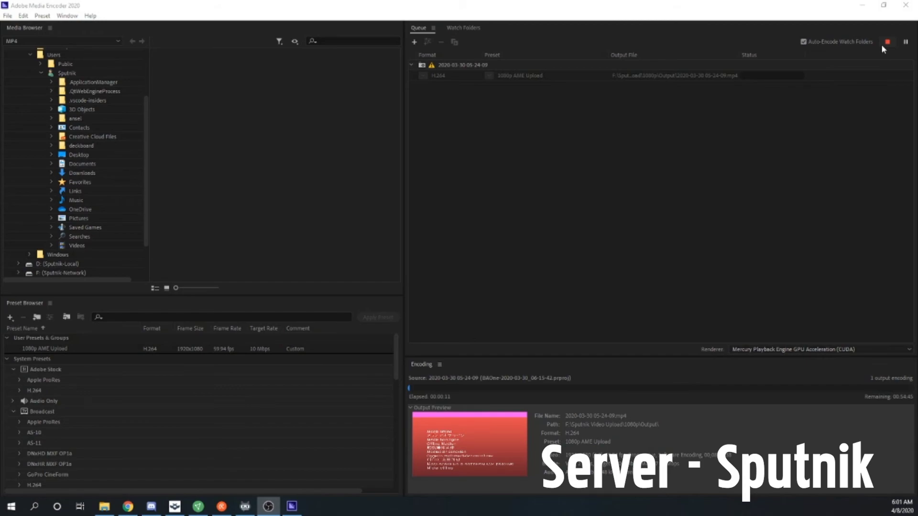
pyautogui.click(886, 42)
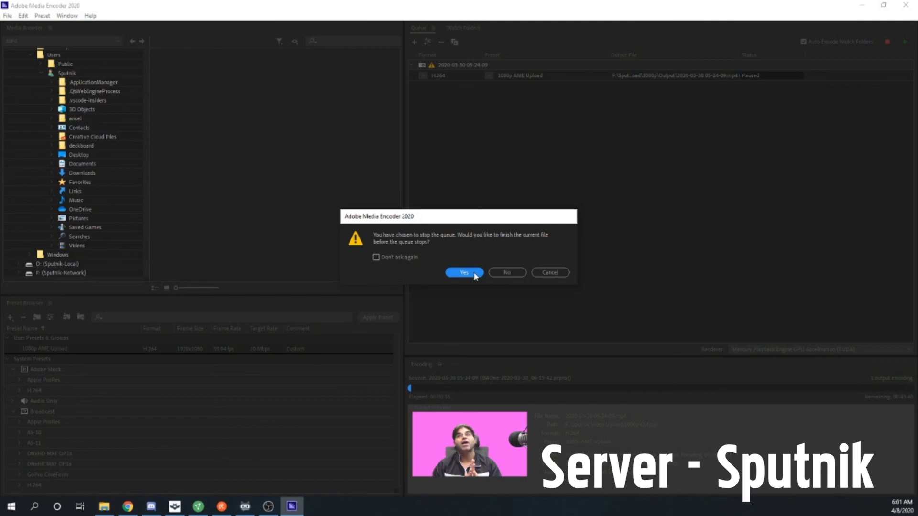
# Confirm finishing the current watch-folder file before the queue stops
pyautogui.click(464, 273)
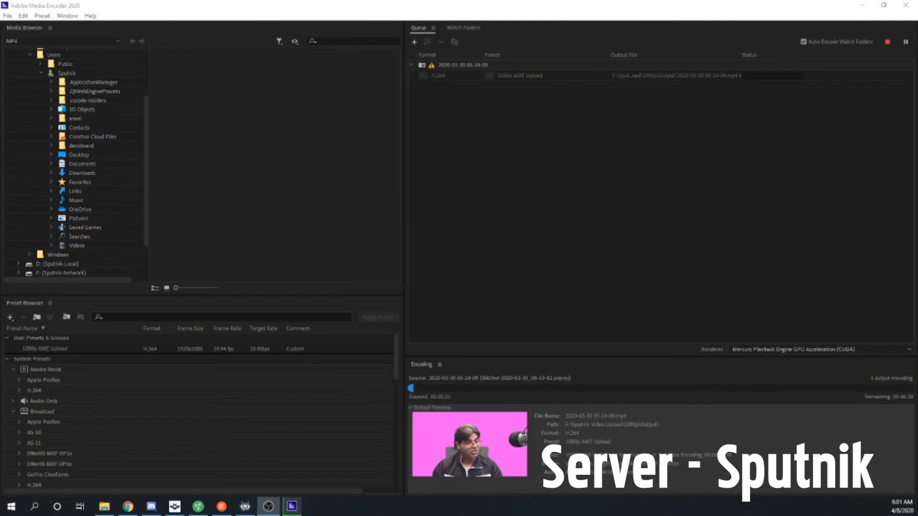